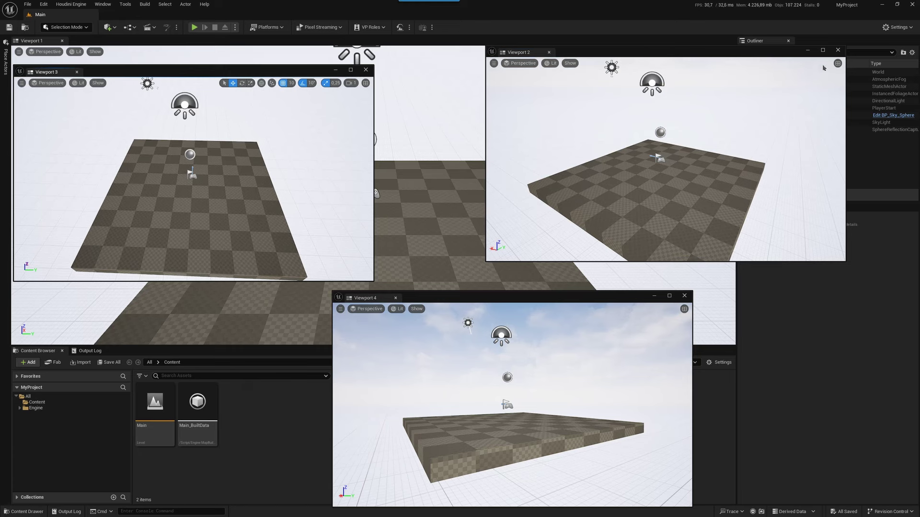
Close floating Viewports 2, 3 and 4 and widen the Outliner and Details panels
left_click(841, 50)
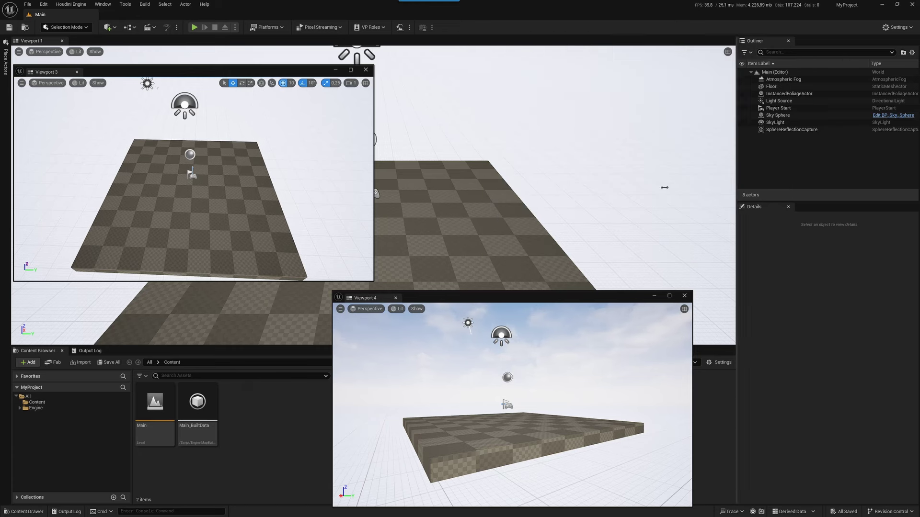
left_click(684, 295)
left_click(365, 69)
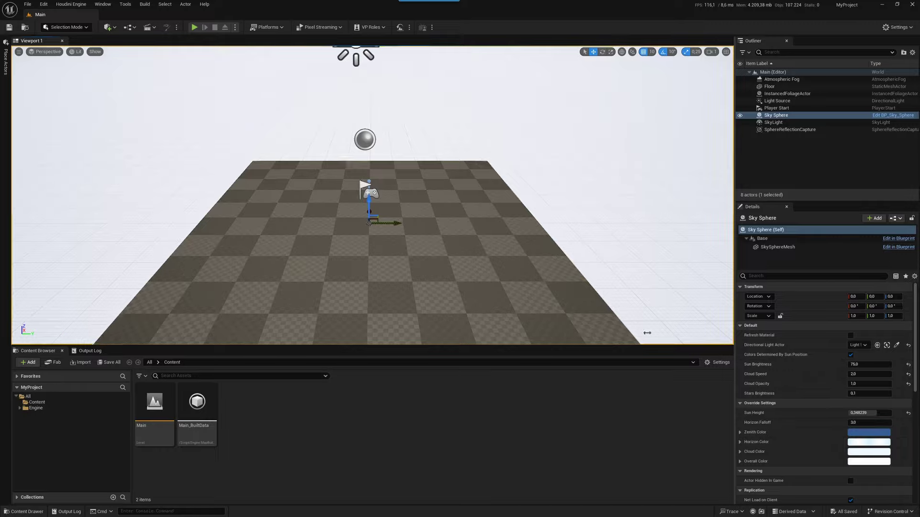
left_click_drag(736, 319, 259, 233)
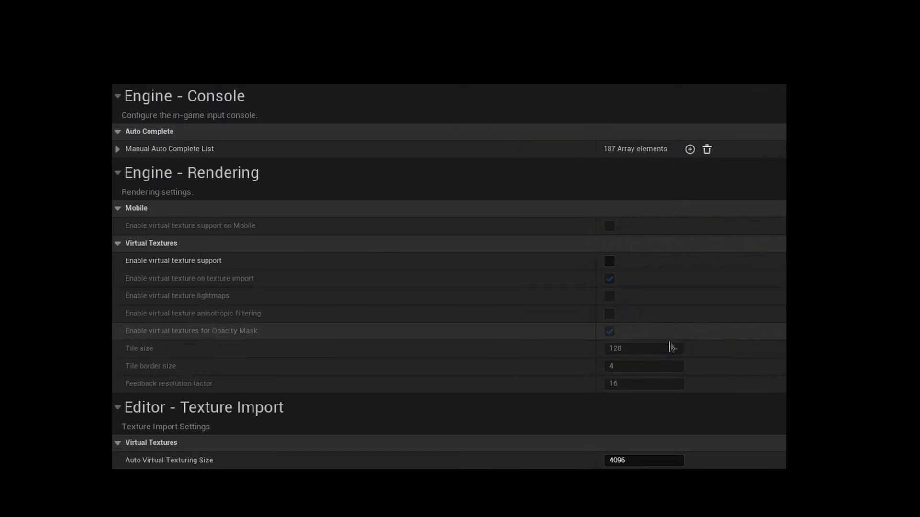
Enable virtual texture support and set the default RHI to DirectX 11
left_click(609, 261)
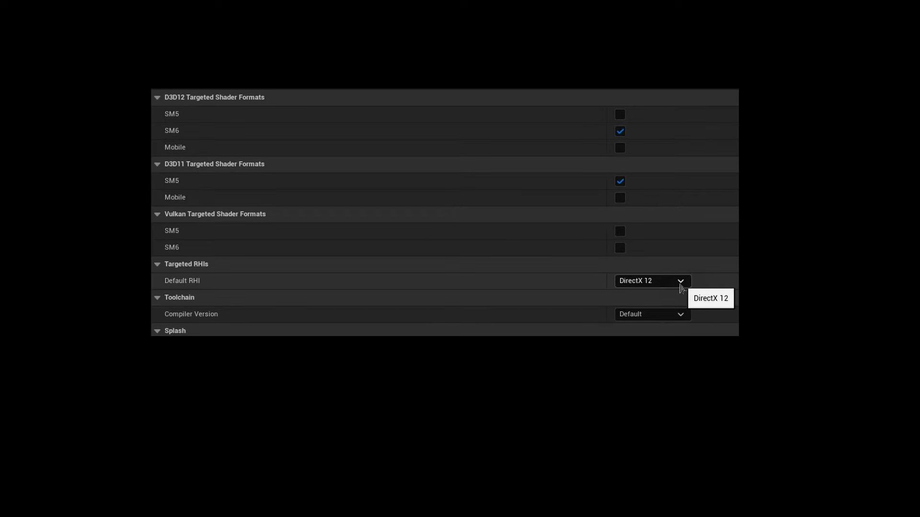
left_click(680, 282)
left_click(668, 309)
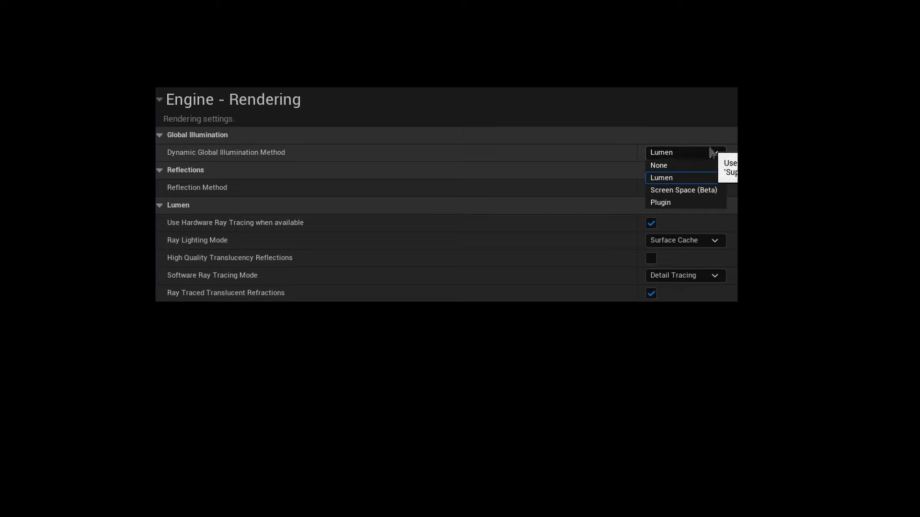
Set global illumination and reflections to None instead of Lumen, and disable Nanite
left_click(698, 168)
left_click(714, 190)
left_click(703, 203)
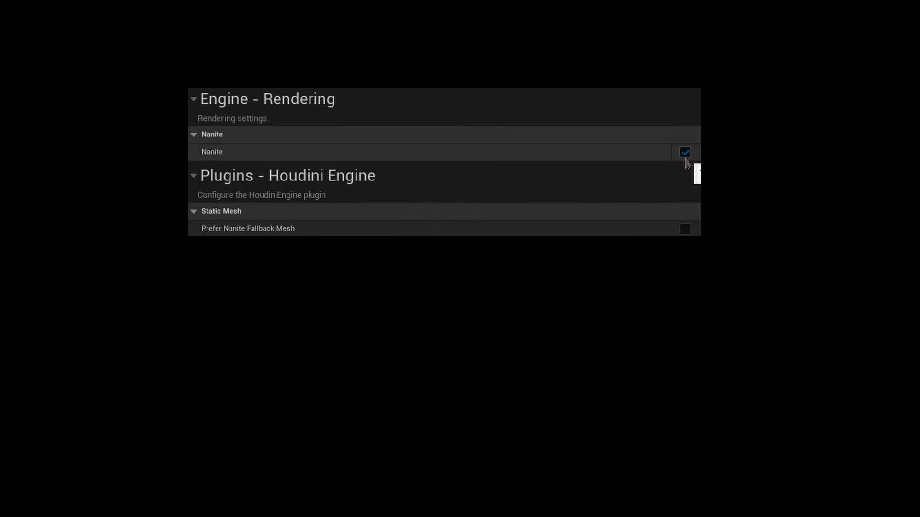
left_click(685, 153)
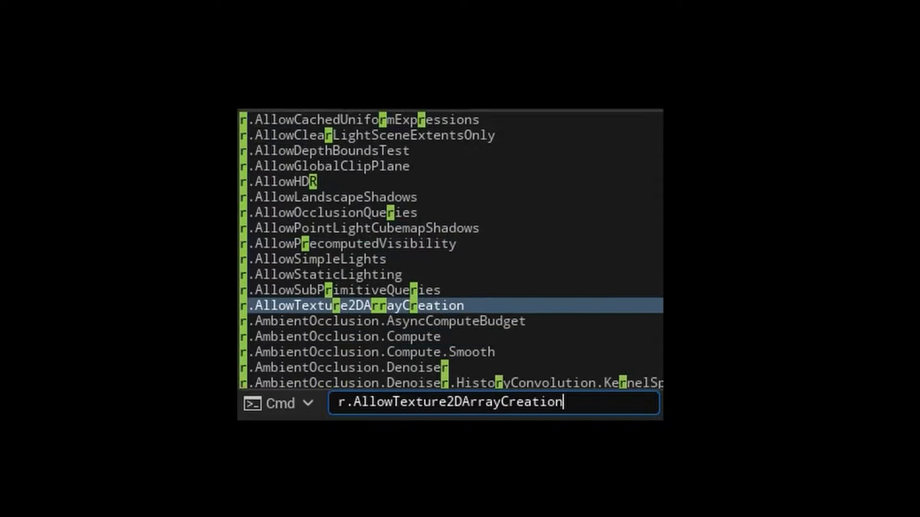
Cycle the console autocomplete suggestions down to r.AOMaxViewDistance
key("Down")
key("Down")
key("Down")
key("Down")
key("Down")
key("Down")
key("Down")
key("Down")
key("Down")
key("Down")
key("Down")
key("Down")
key("Down")
key("Down")
key("Down")
key("Down")
key("Down")
key("Down")
key("Down")
key("Down")
key("Down")
key("Down")
key("Down")
key("Down")
key("Down")
key("Down")
key("Down")
key("Down")
key("Down")
key("Down")
key("Down")
key("Down")
key("Down")
key("Down")
key("Down")
key("Down")
key("Down")
key("Down")
key("Down")
key("Down")
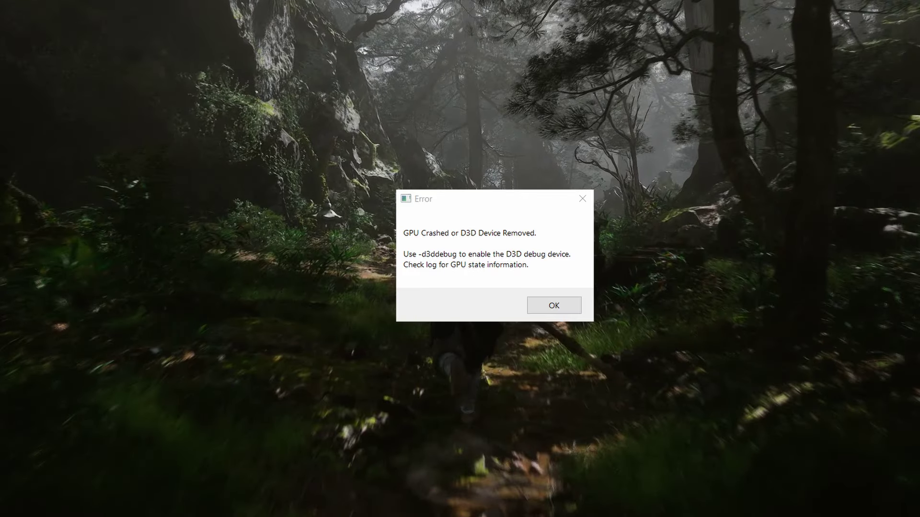
Acknowledge the 'GPU Crashed or D3D Device Removed' error so Black Myth: Wukong closes
key("Return")
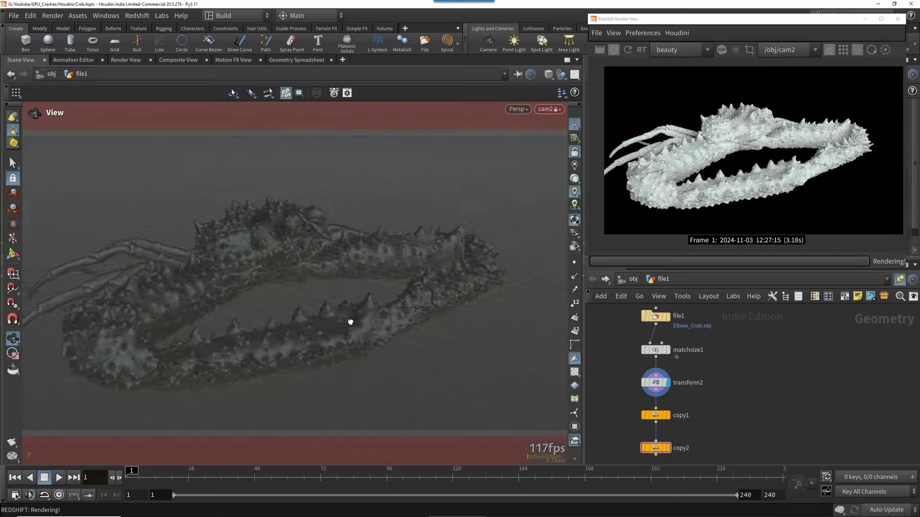
left_click_drag(349, 318, 302, 329)
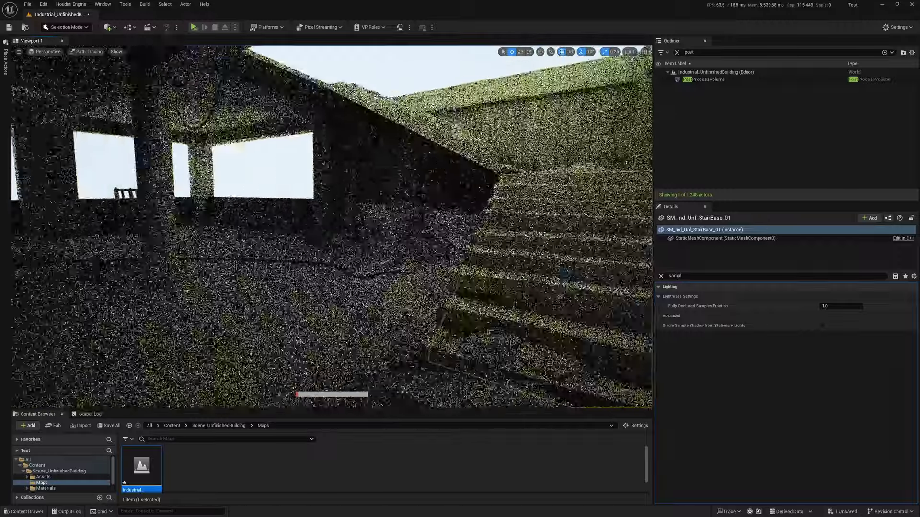